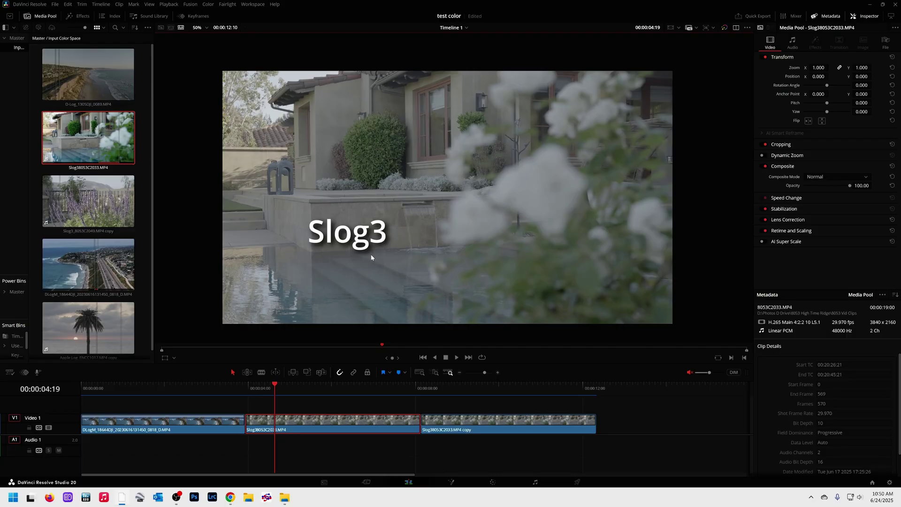
# - Scroll the Media Pool and open the context menu for Slog38053C2033.MP4
pyautogui.scroll(-1, 362, 251)
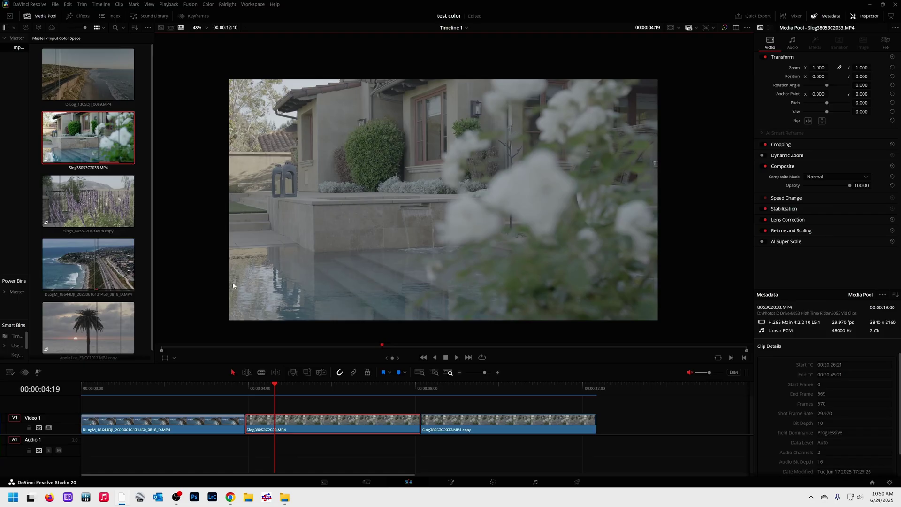
pyautogui.scroll(1, 341, 246)
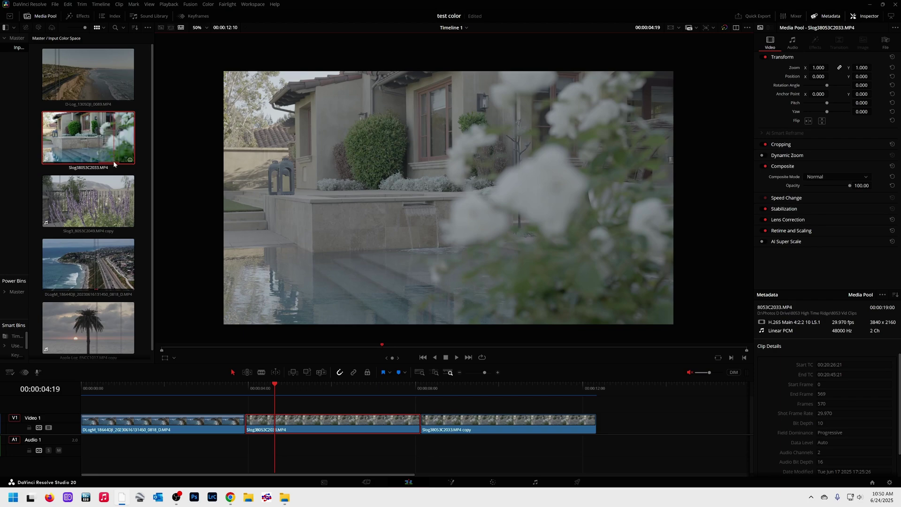
pyautogui.rightClick(91, 145)
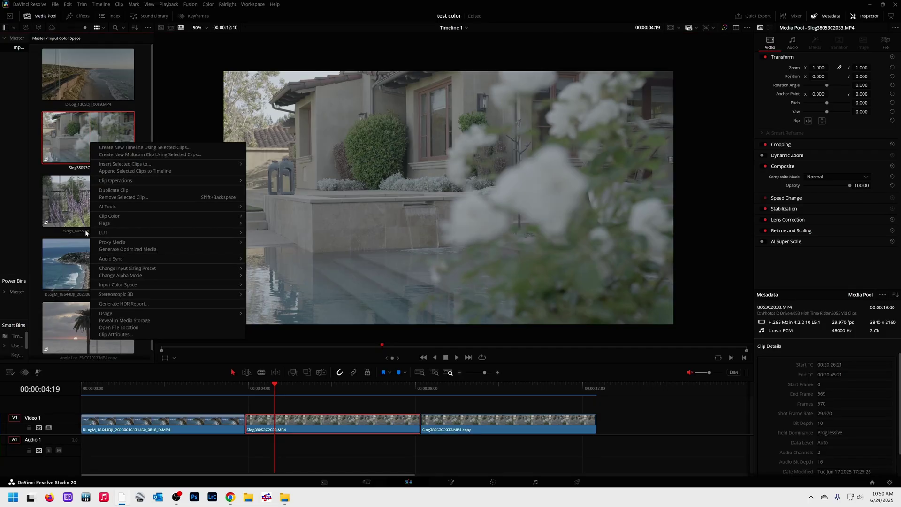
# - Set the clip's Input Color Space to Sony S-Gamut3.Cine/S-Log3, then open Project Settings
pyautogui.moveTo(104, 286)
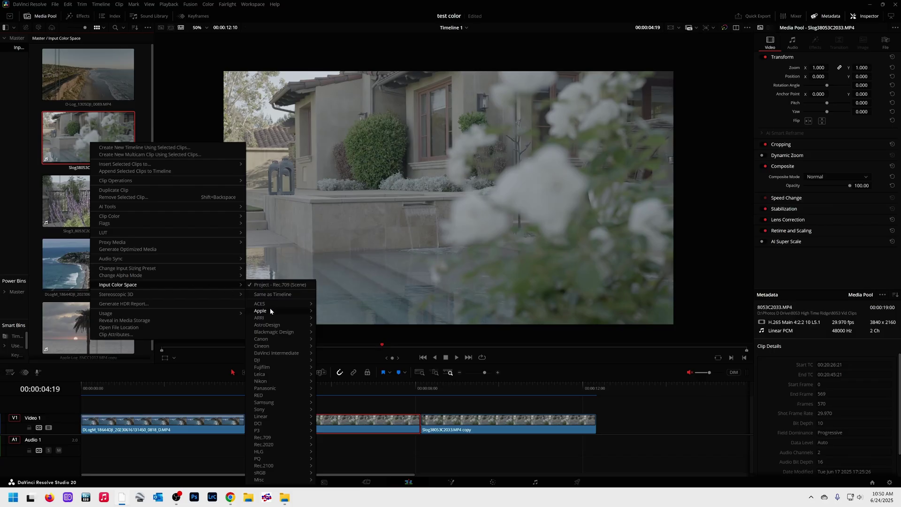
pyautogui.moveTo(265, 409)
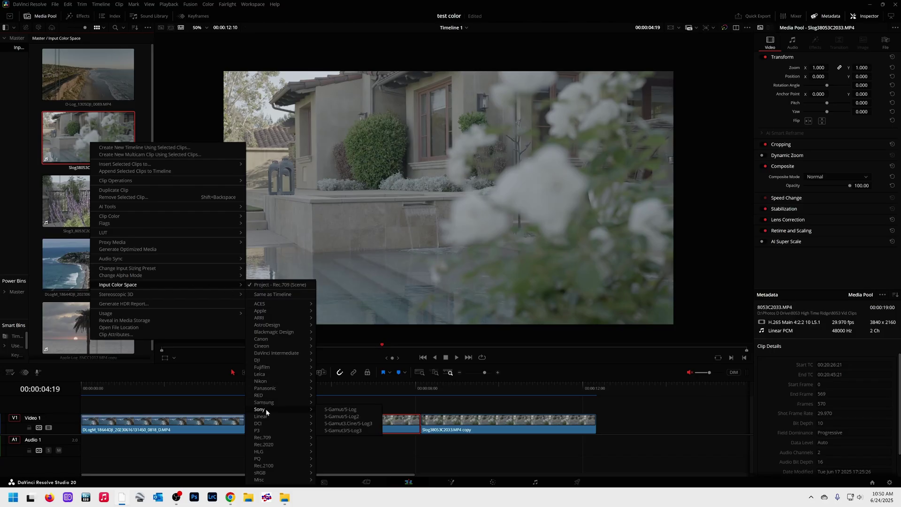
pyautogui.click(357, 424)
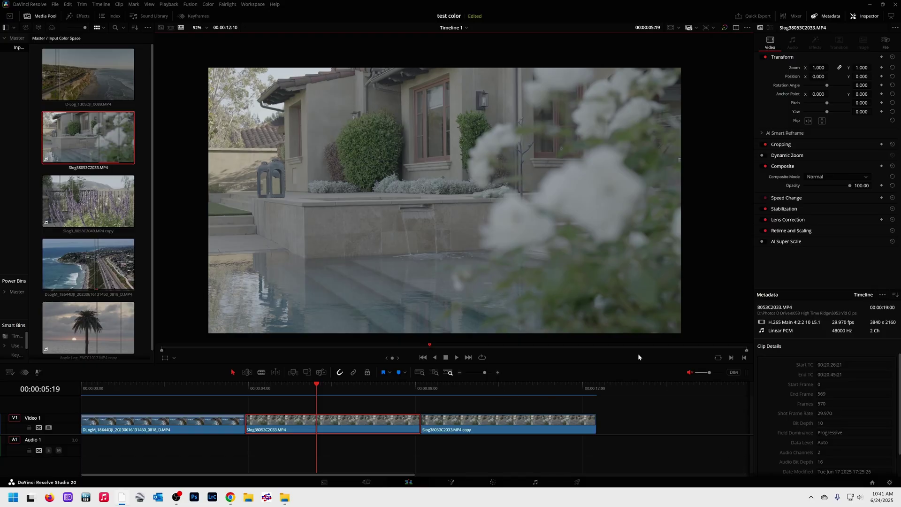
pyautogui.click(889, 482)
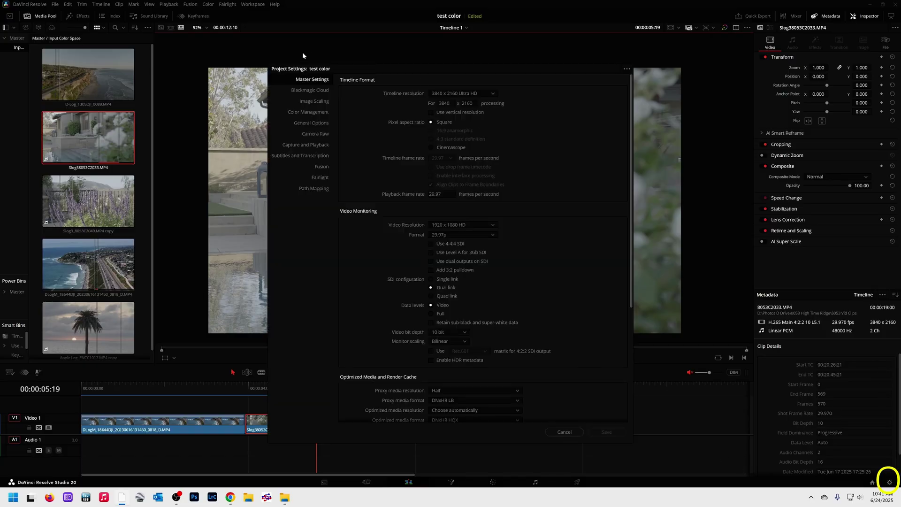
# - In Color Management, keep DaVinci YRGB Color Managed and HDR DaVinci Wide Gamut Intermediate processing
pyautogui.click(307, 112)
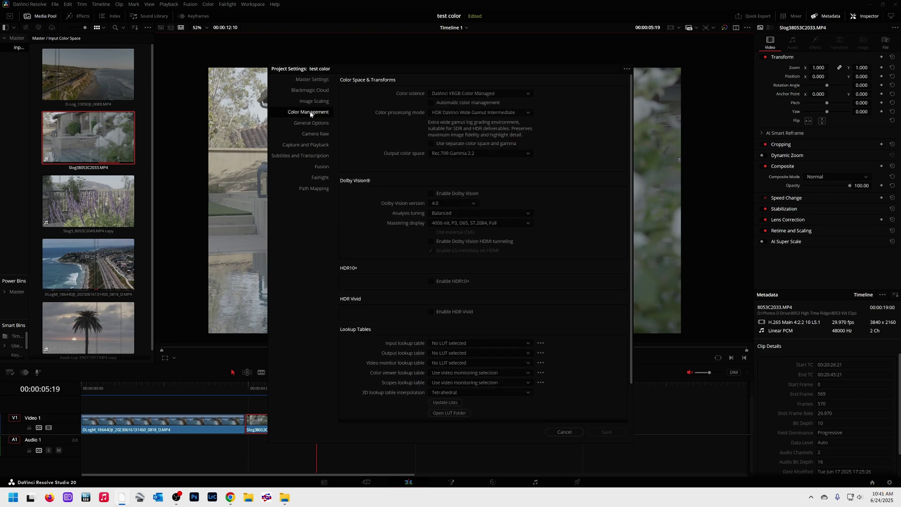
pyautogui.click(501, 156)
pyautogui.click(447, 94)
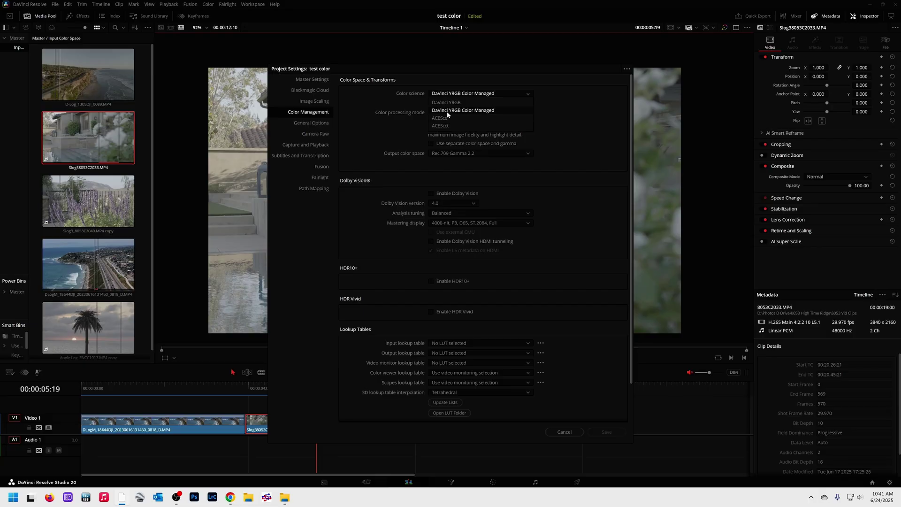
pyautogui.click(448, 111)
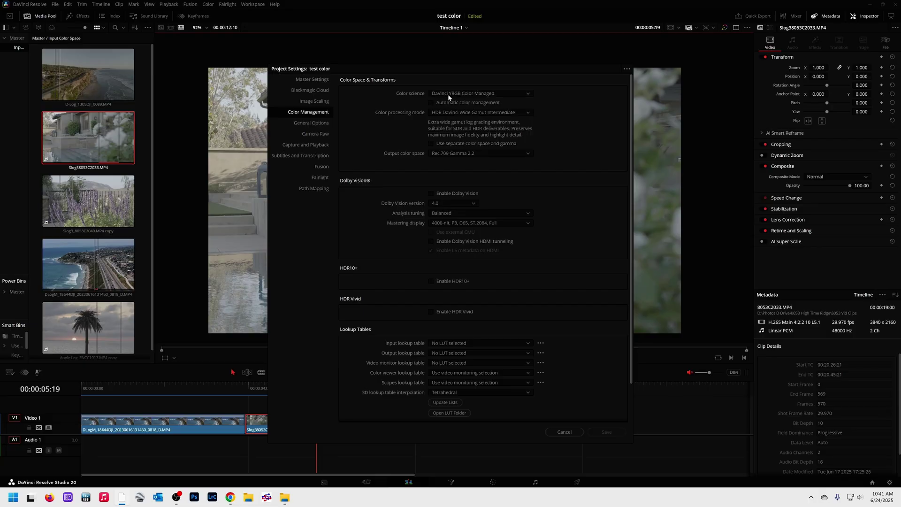
pyautogui.click(438, 114)
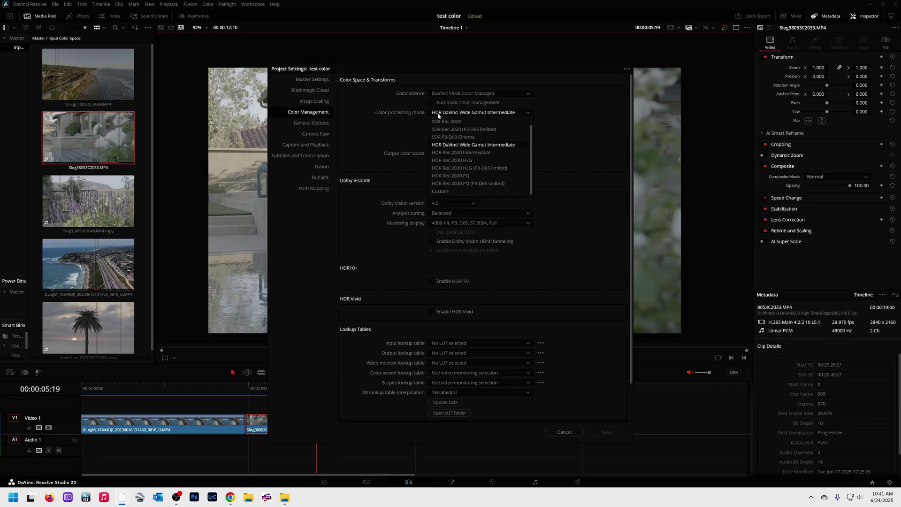
pyautogui.click(438, 115)
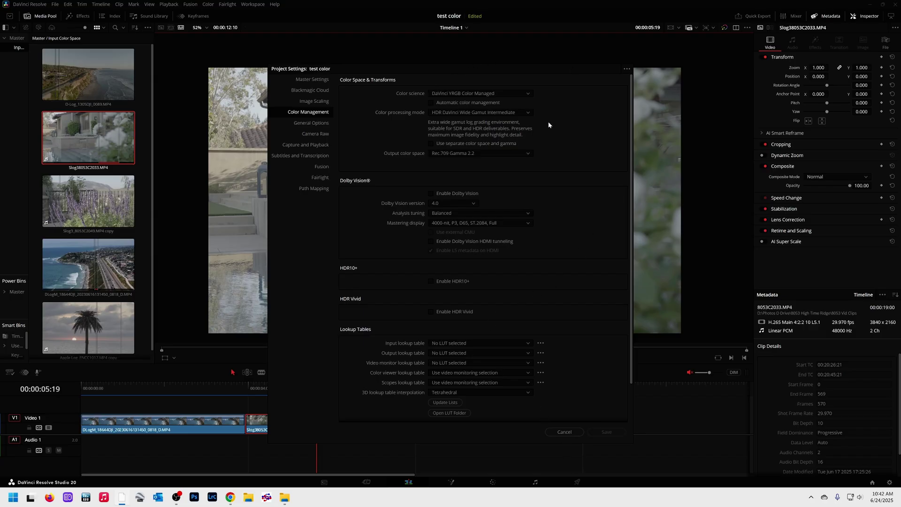
pyautogui.click(626, 70)
# - Check the Project Settings presets menu, then cancel without saving changes
pyautogui.click(627, 69)
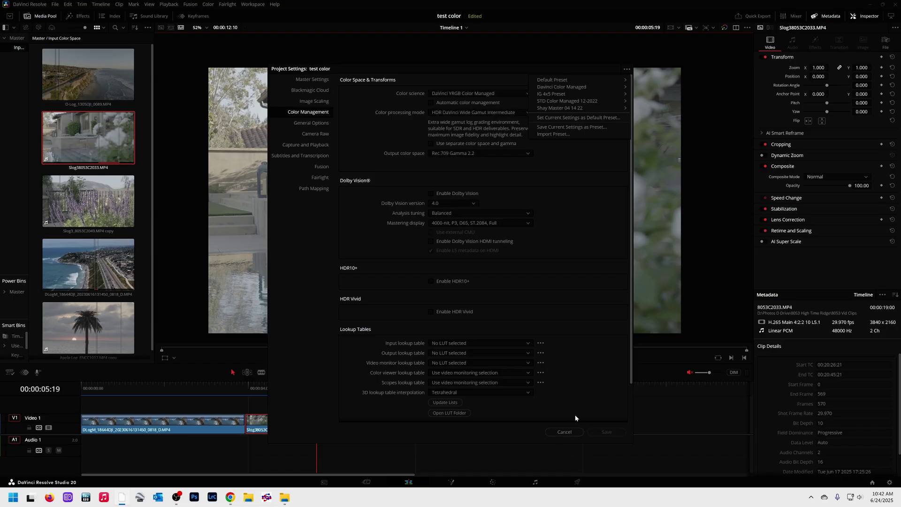
pyautogui.click(565, 432)
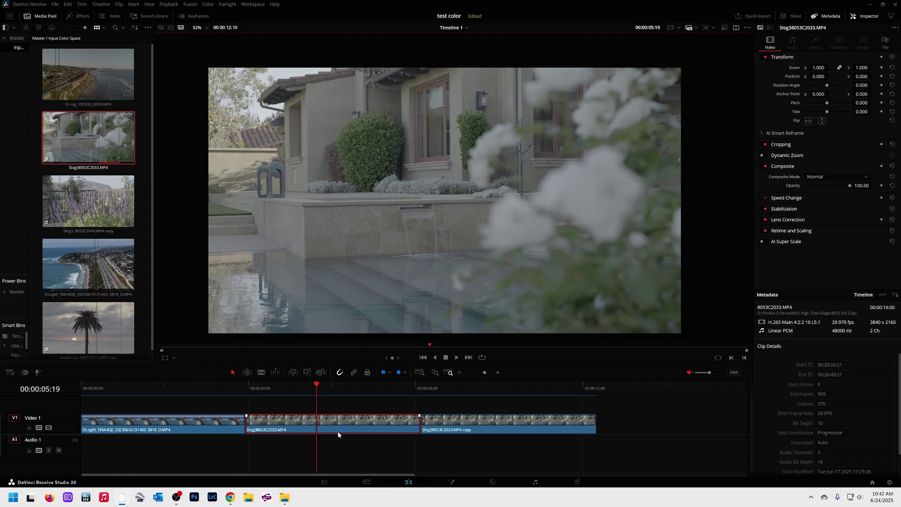
# - Scrub through the converted Slog3 clip to review it, then switch to the Color page
pyautogui.rightClick(89, 152)
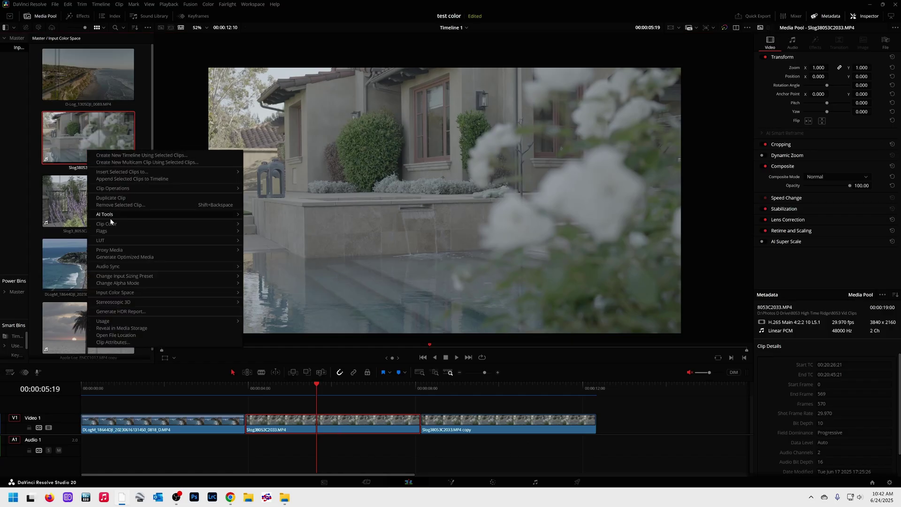
pyautogui.moveTo(111, 294)
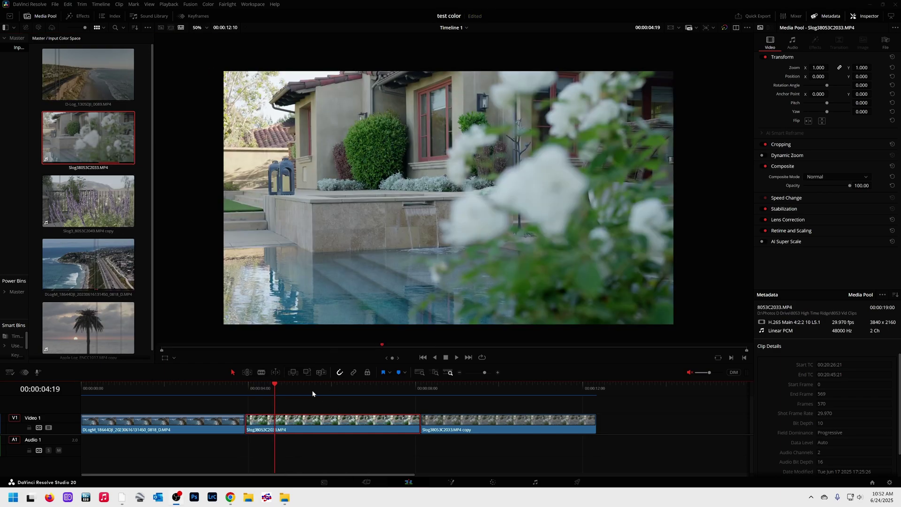
pyautogui.moveTo(313, 393)
pyautogui.mouseDown()
pyautogui.moveTo(276, 389)
pyautogui.moveTo(297, 391)
pyautogui.mouseUp()
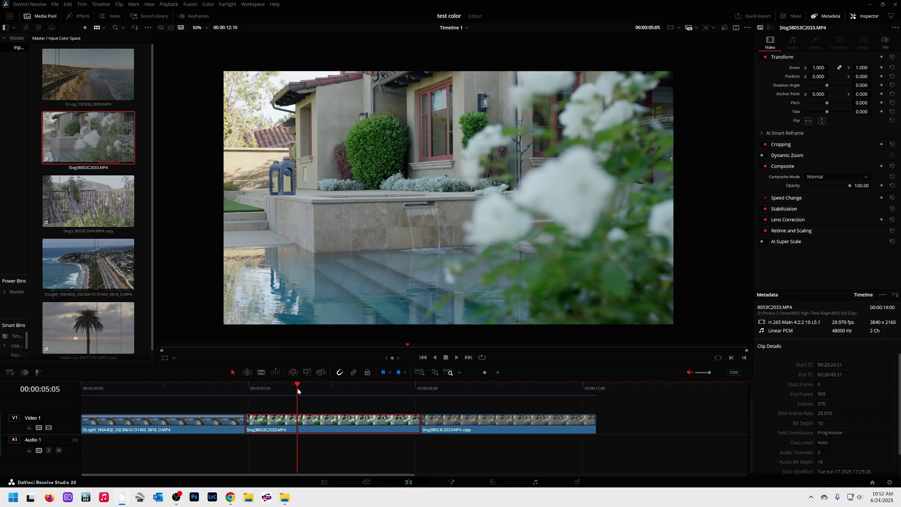
pyautogui.click(493, 483)
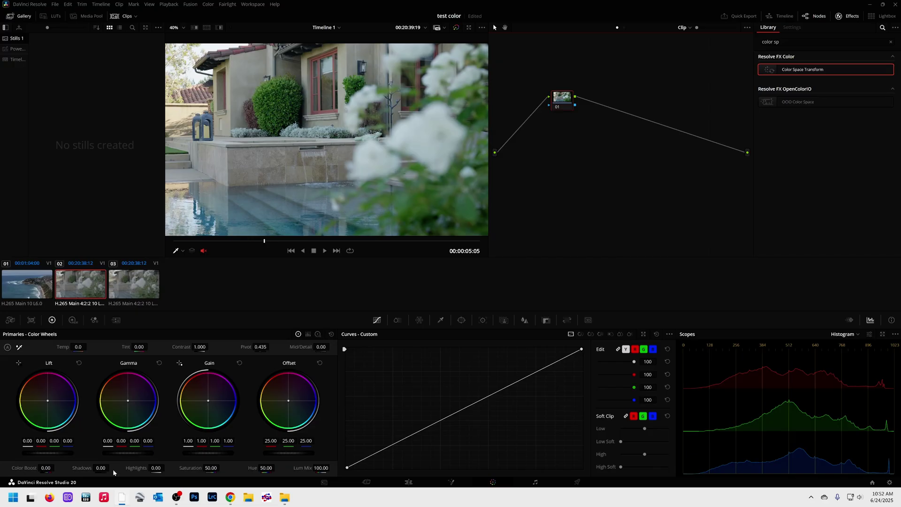
# - Set Highlights to -100, Shadows to 40.50, Temp to 110, and adjust the curve's black and white points
pyautogui.moveTo(145, 469); pyautogui.dragTo(99, 469)
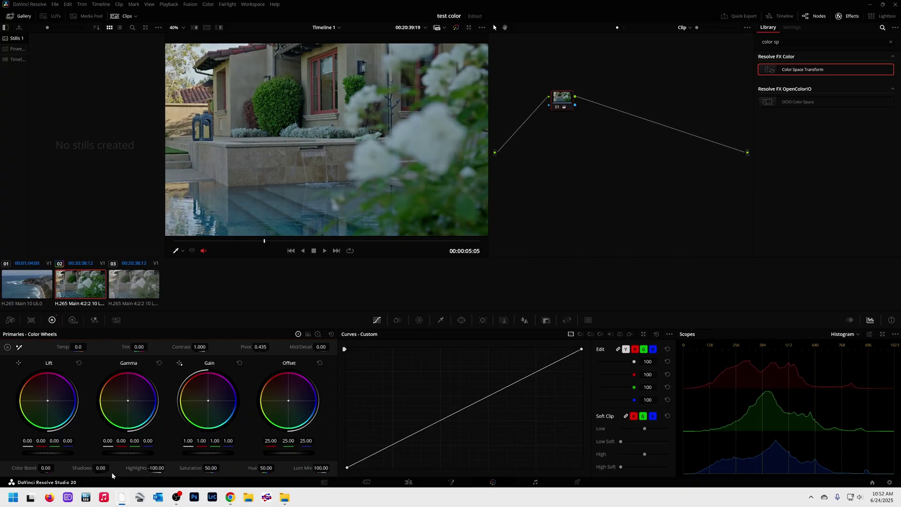
pyautogui.moveTo(100, 468); pyautogui.dragTo(414, 493)
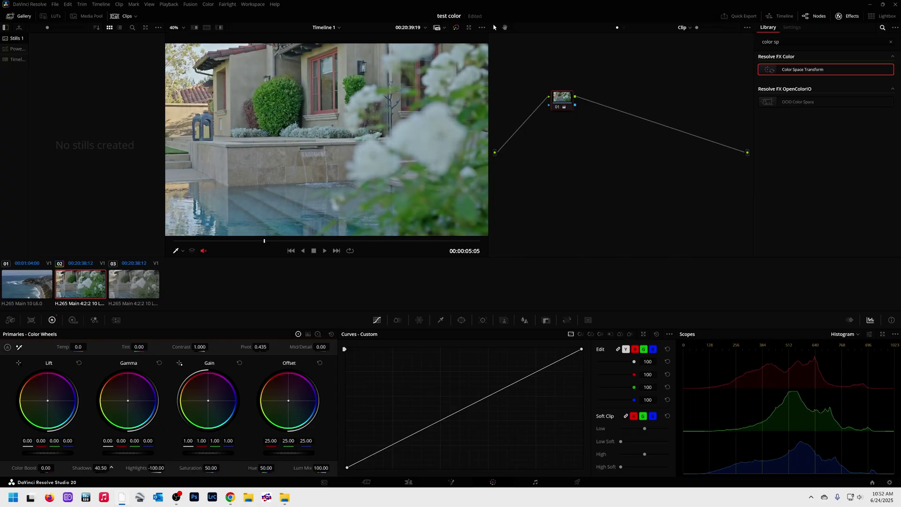
pyautogui.moveTo(347, 468); pyautogui.dragTo(362, 475)
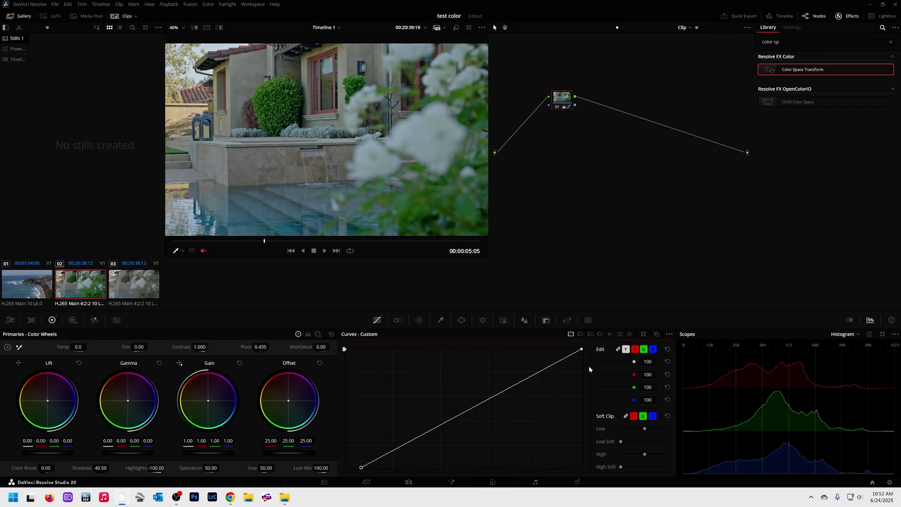
pyautogui.moveTo(582, 348); pyautogui.dragTo(573, 349)
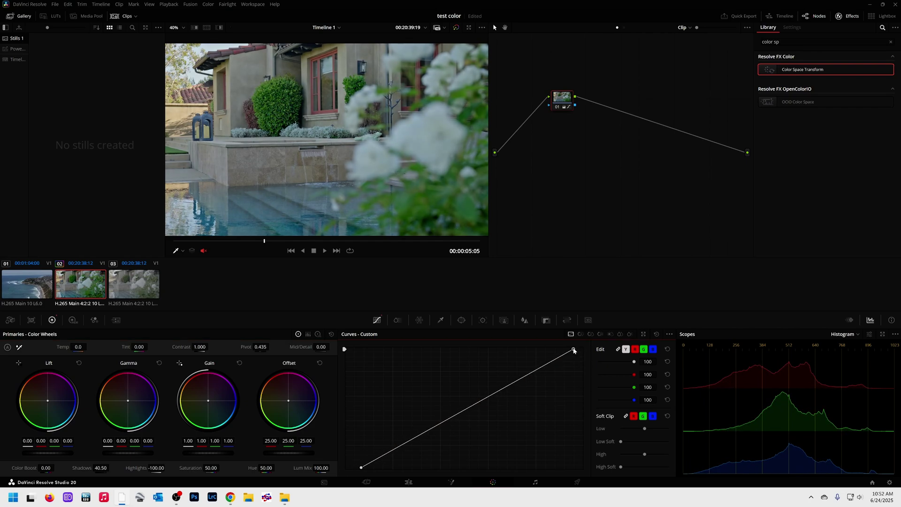
pyautogui.moveTo(78, 348); pyautogui.dragTo(89, 347)
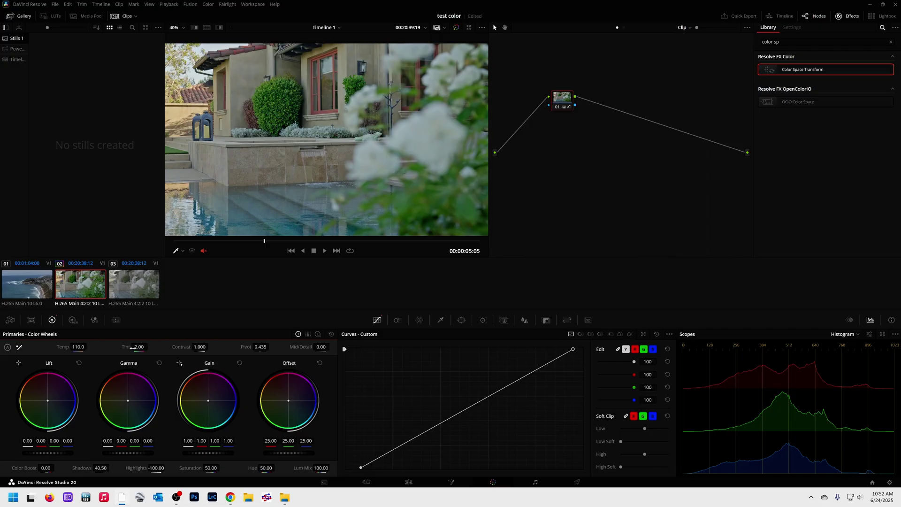
# - Add low and high points to the custom curve and shape a gentle S-curve
pyautogui.click(413, 439)
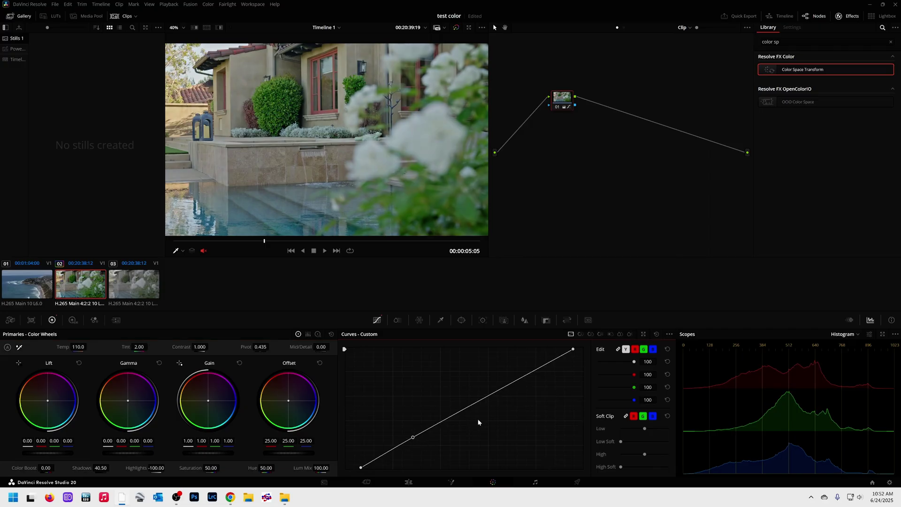
pyautogui.click(503, 389)
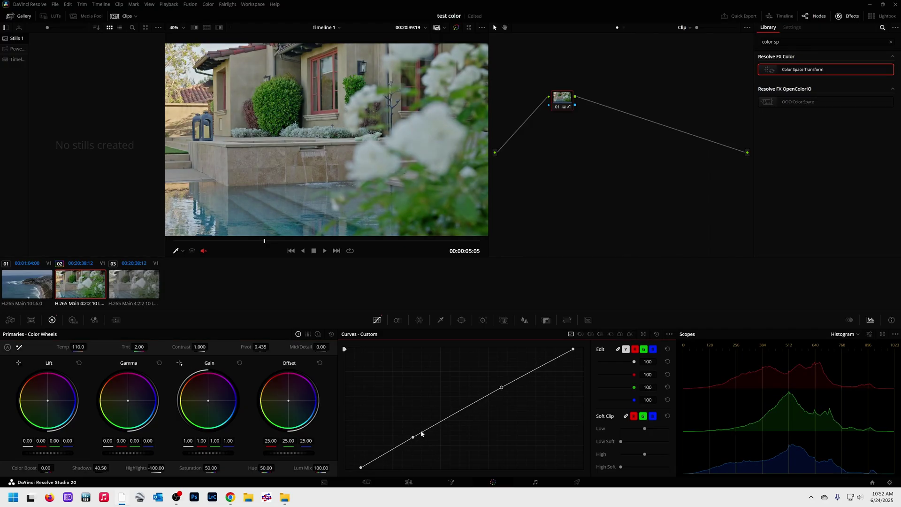
pyautogui.moveTo(413, 439); pyautogui.dragTo(414, 446)
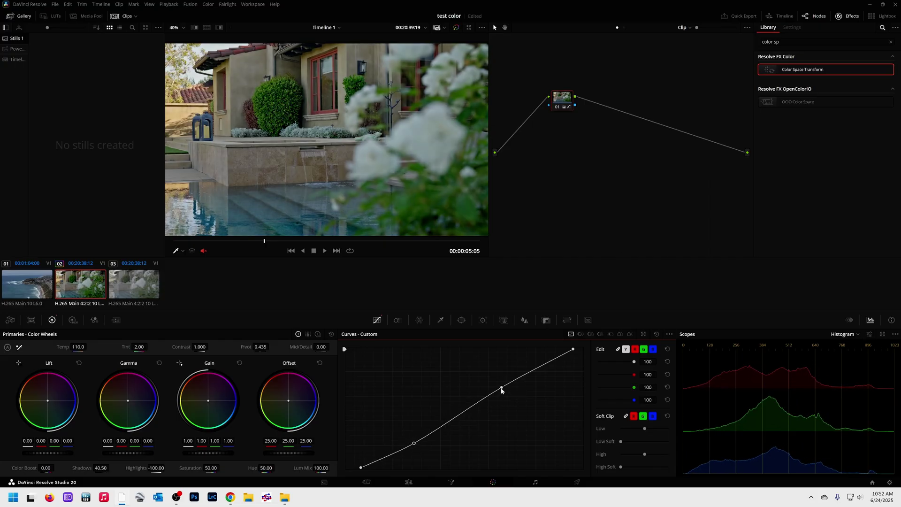
pyautogui.moveTo(502, 389); pyautogui.dragTo(499, 390)
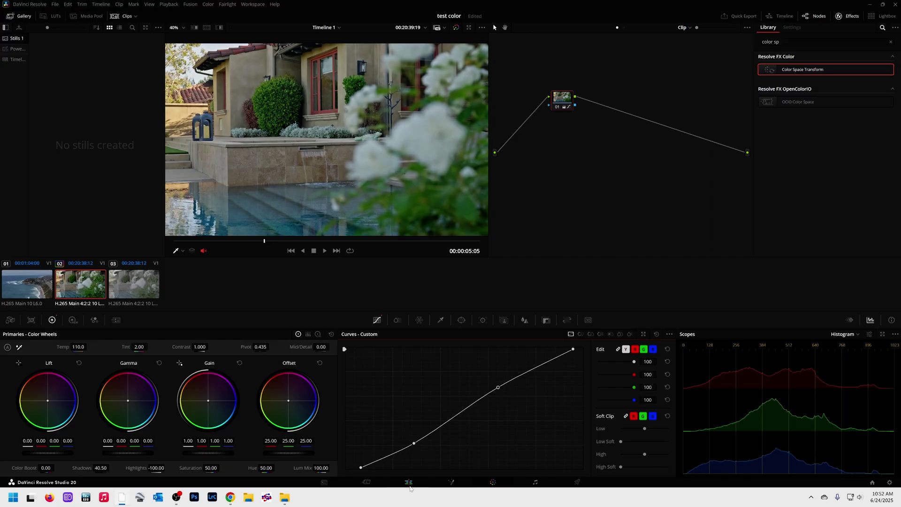
# - On the Edit page, toggle the grade bypass and switch between clips to compare graded and ungraded looks
pyautogui.click(410, 485)
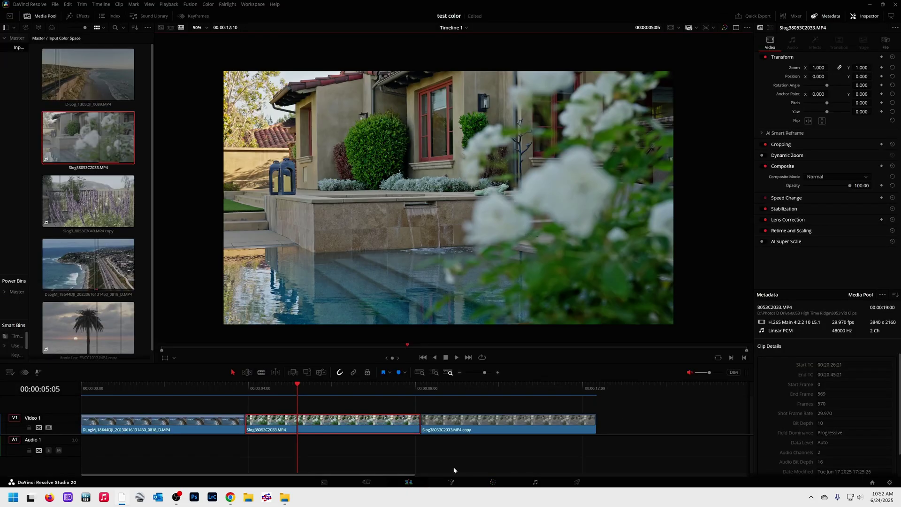
pyautogui.click(725, 28)
pyautogui.click(725, 29)
pyautogui.click(725, 29)
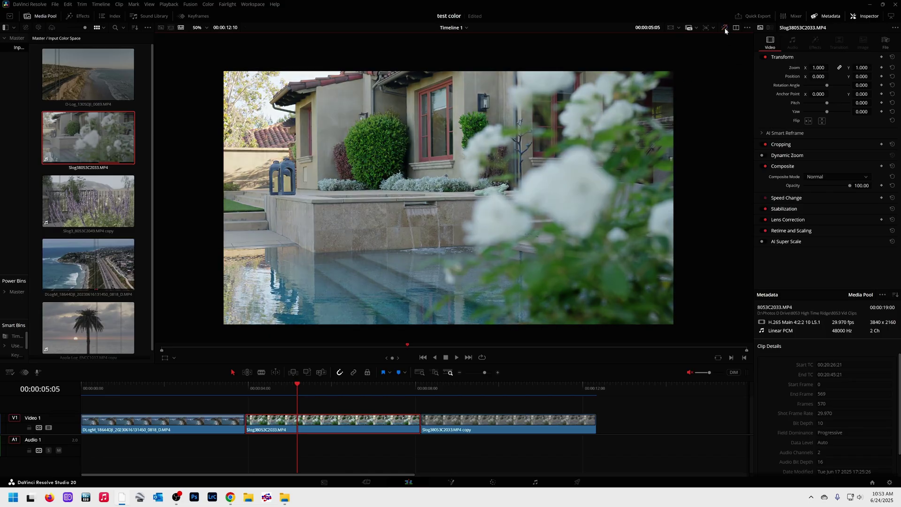
pyautogui.click(496, 392)
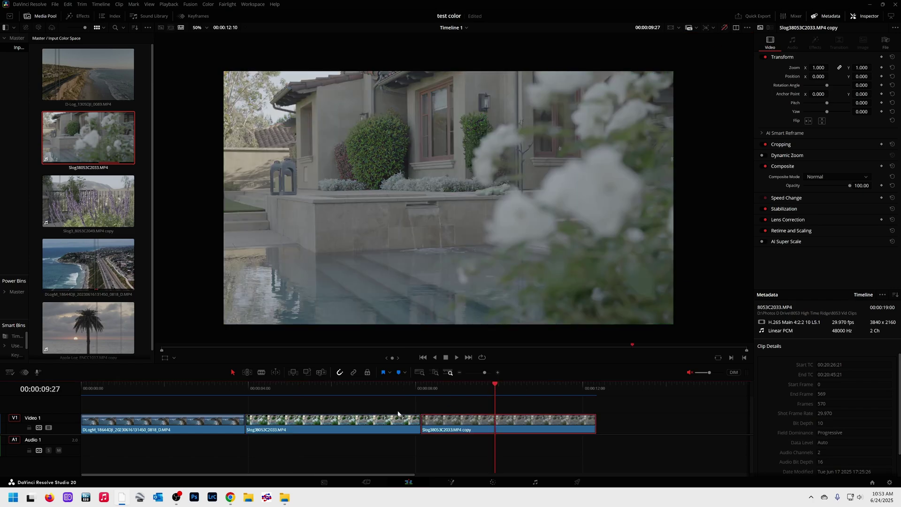
pyautogui.click(326, 389)
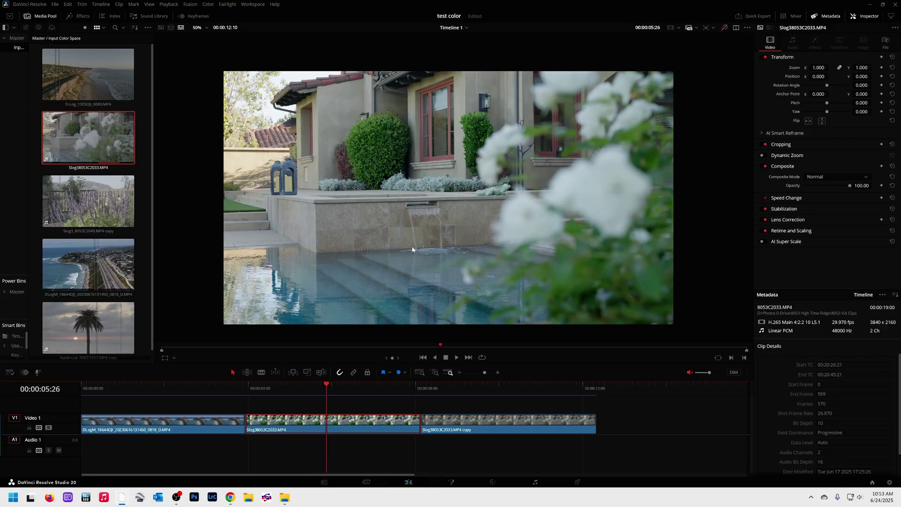
pyautogui.click(725, 28)
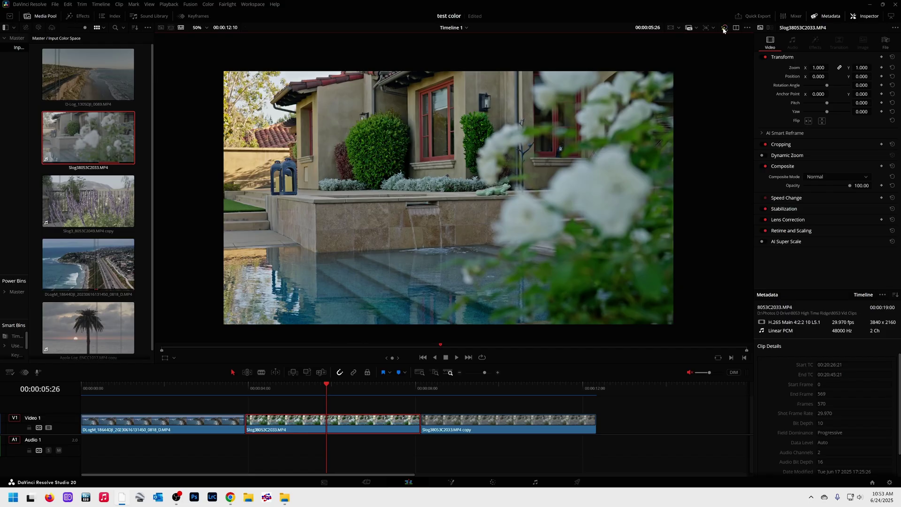